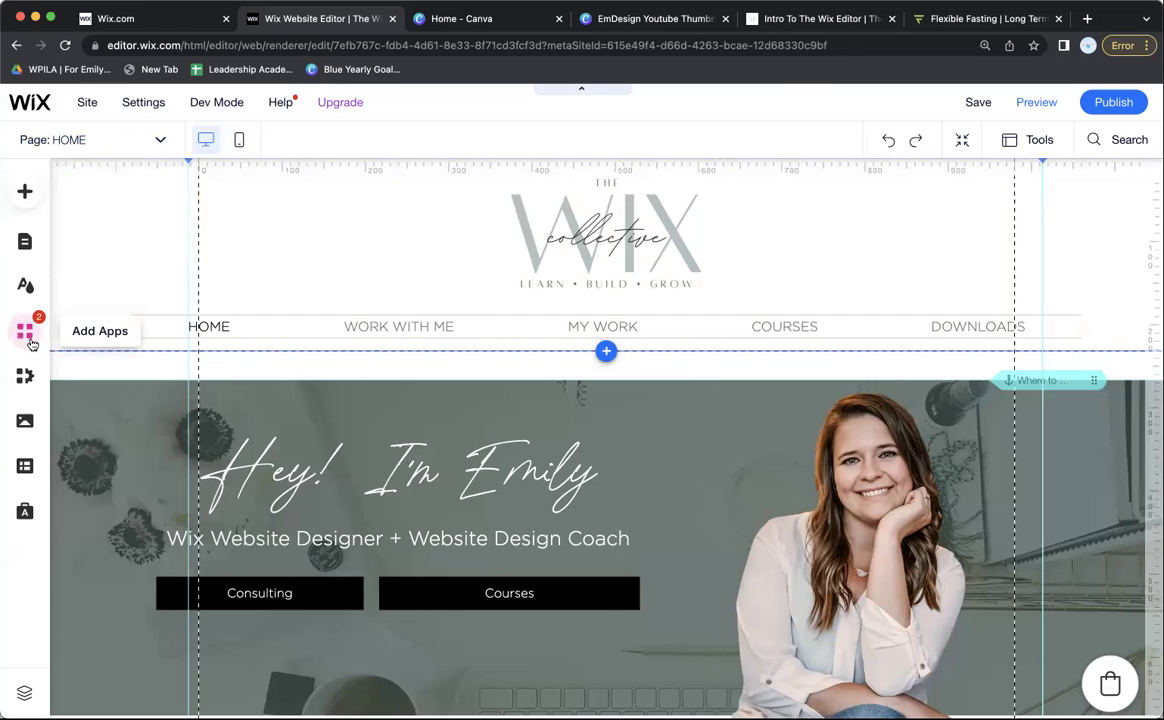
- Search the App Market for 'wix site' and add the Wix Site Search app to the site
click(25, 331)
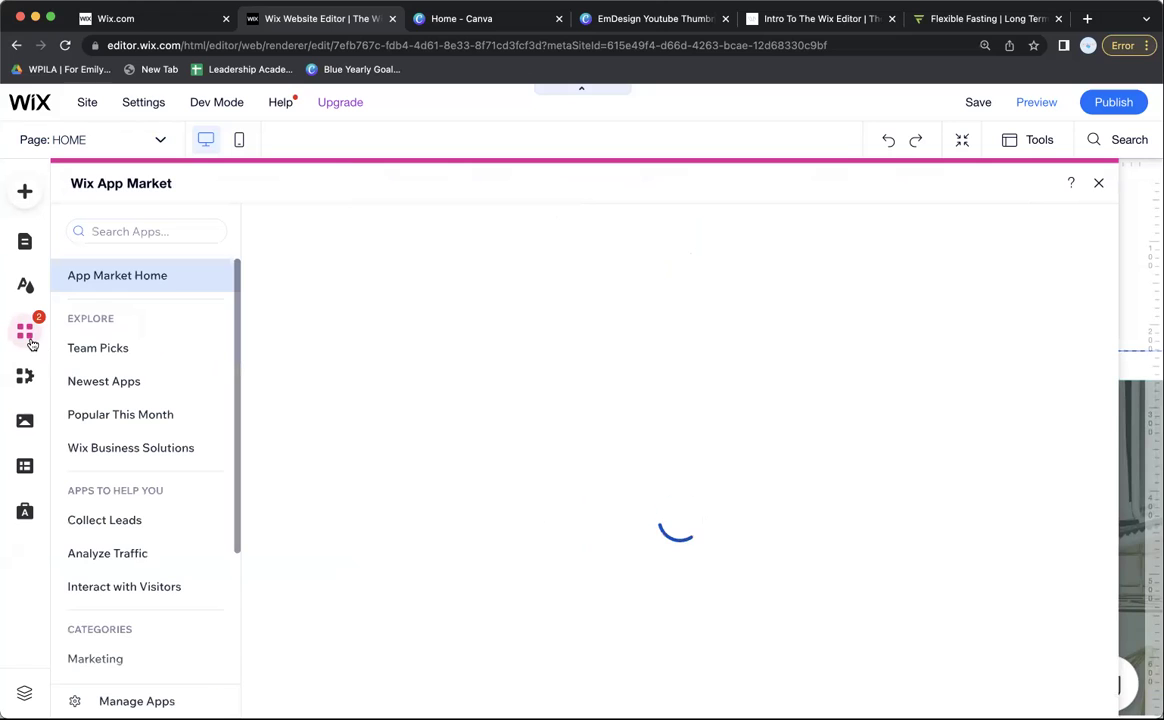
click(116, 232)
text(wix sitd s)
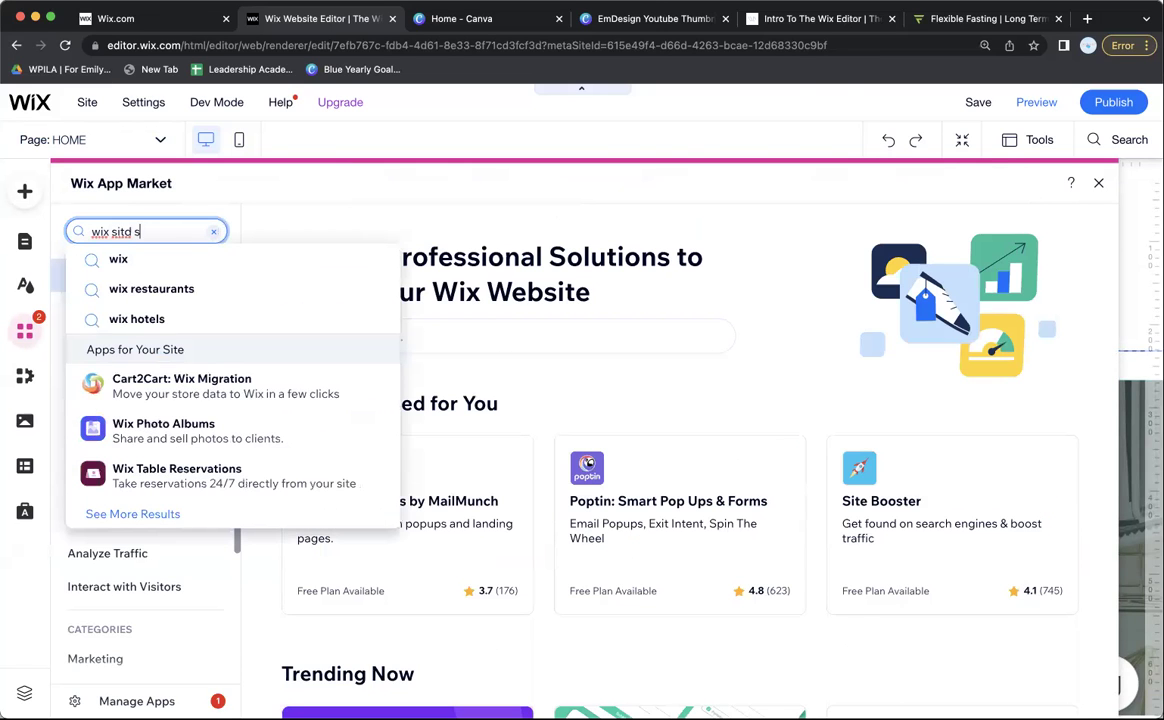
key(BackSpace)
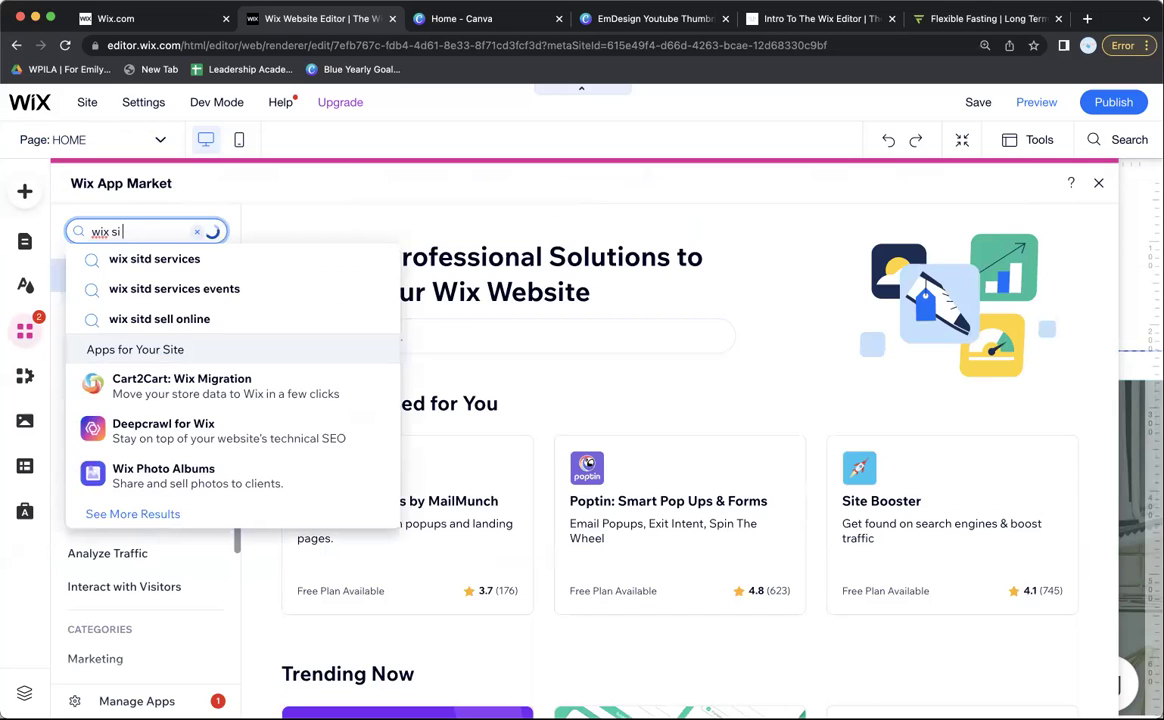
text(te)
click(127, 393)
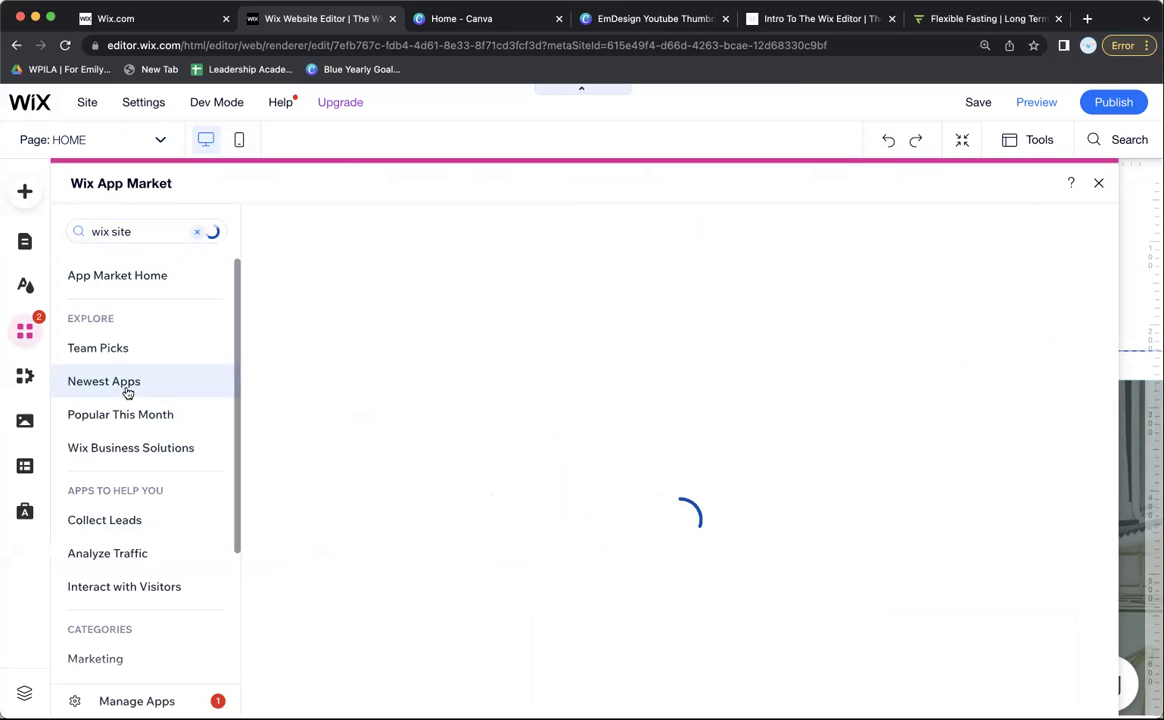
click(433, 504)
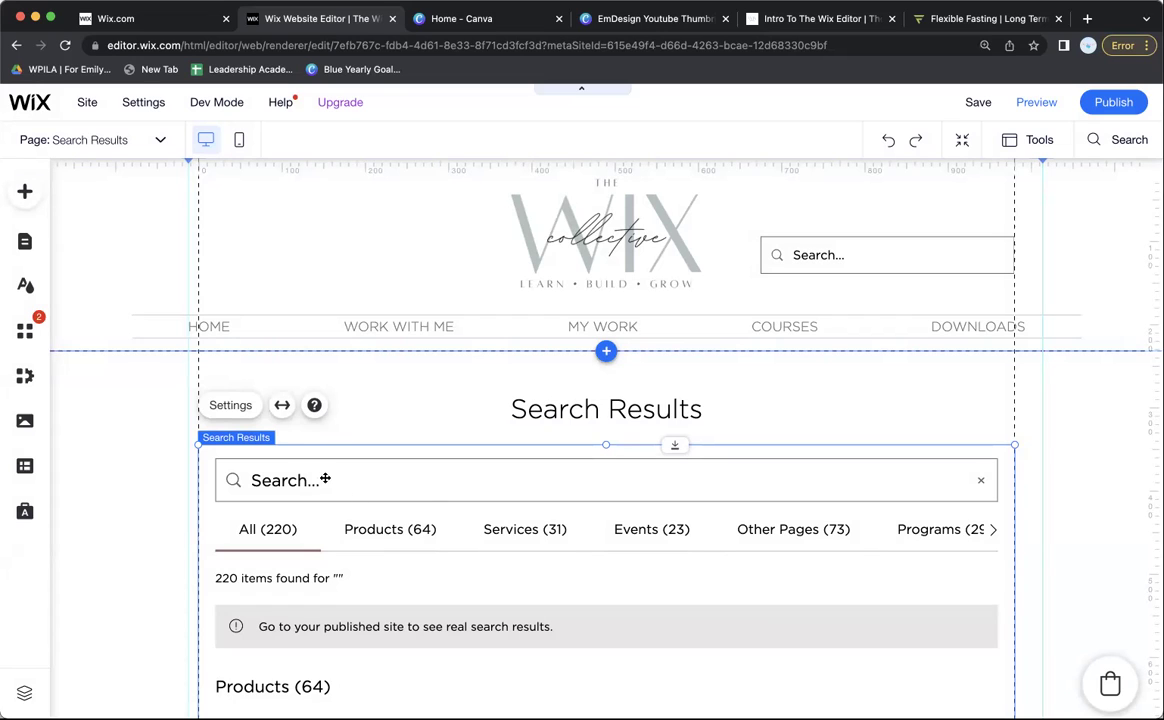
- Open the search results settings and review which page types show and their tab order
click(231, 406)
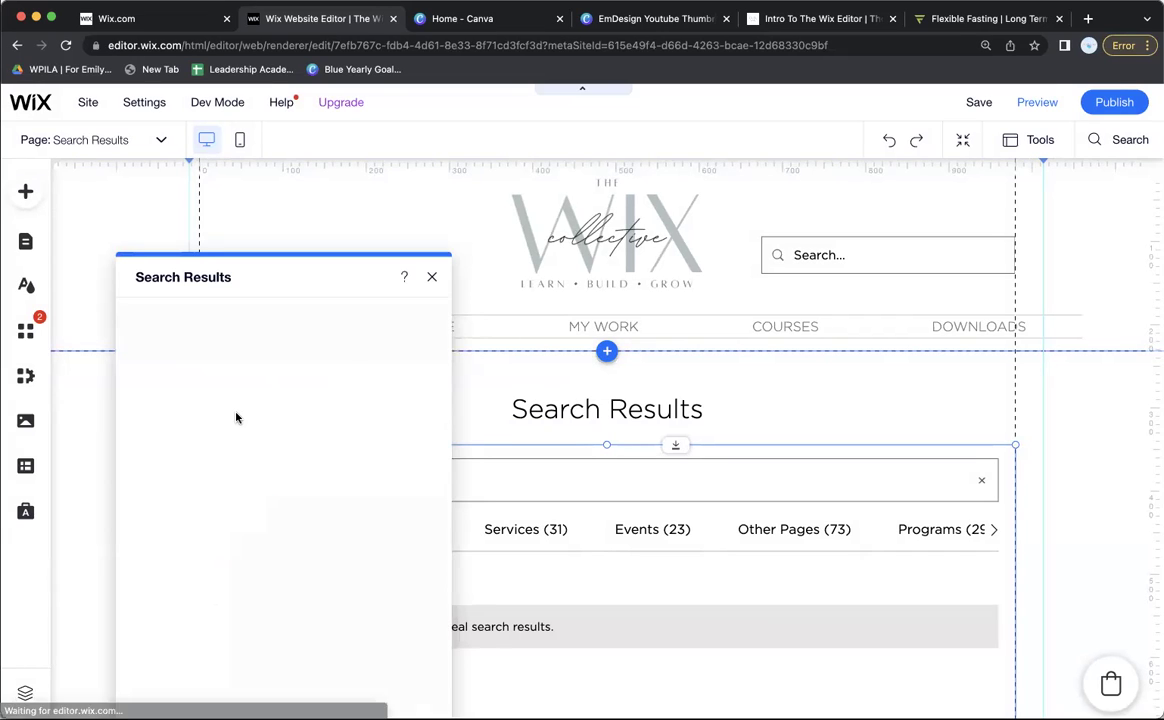
click(139, 344)
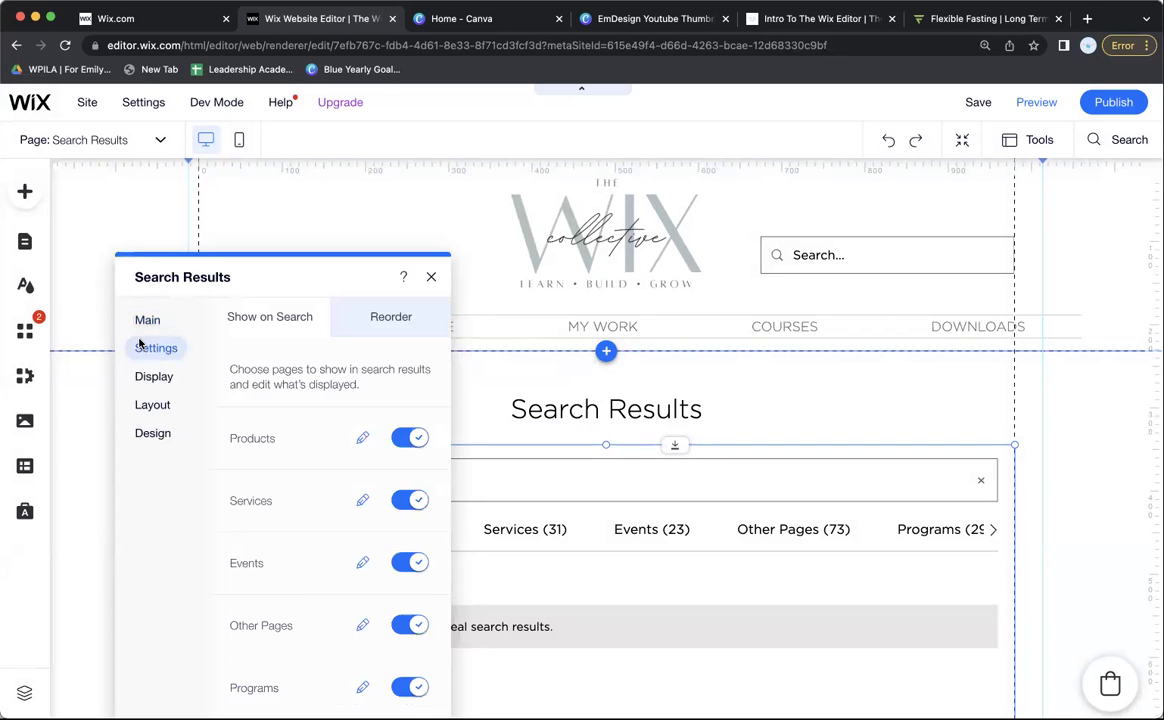
scroll(268, 470, down, 3)
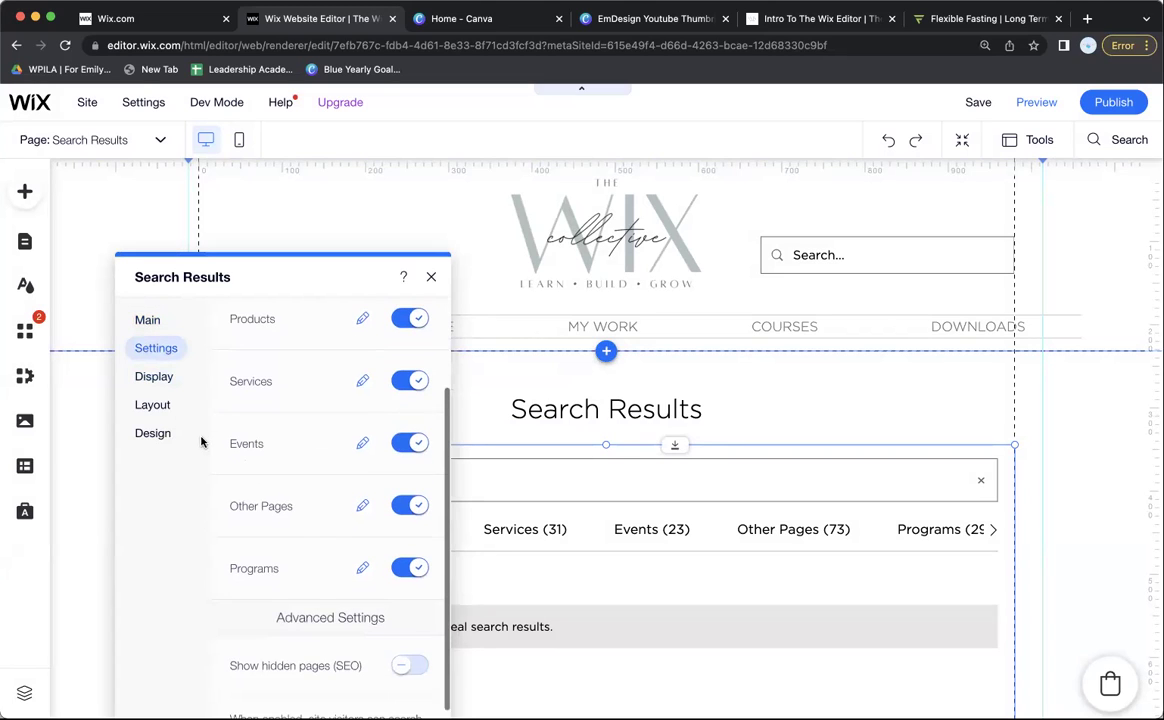
scroll(306, 370, up, 3)
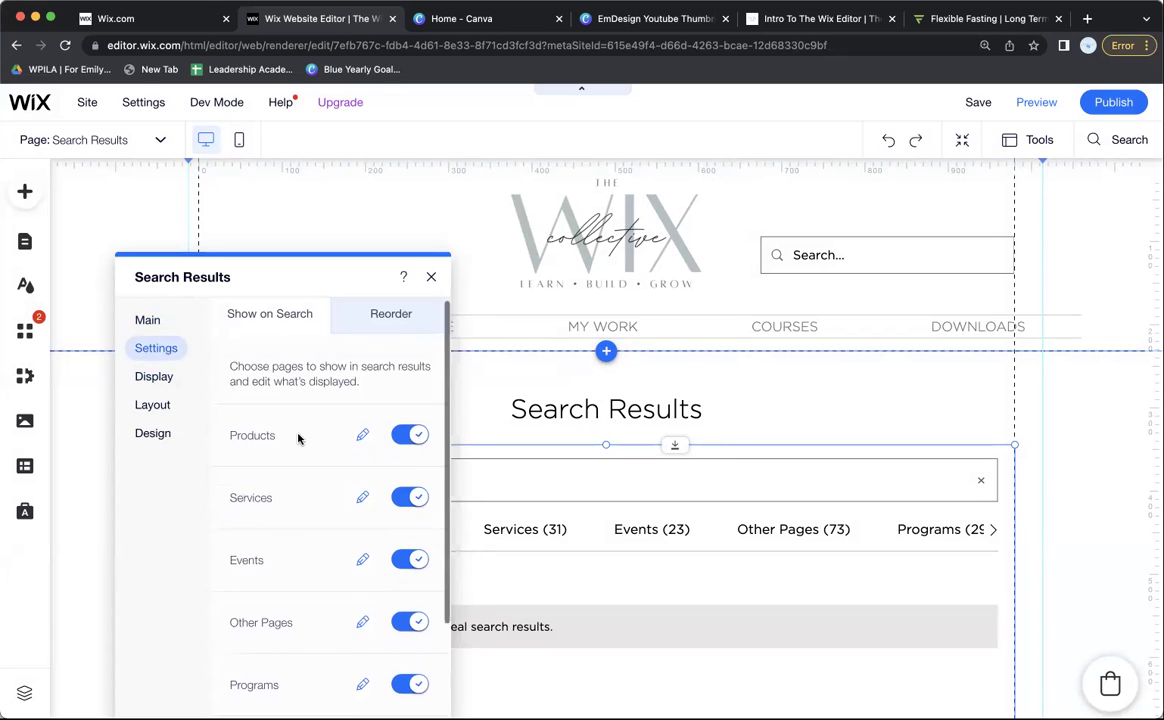
scroll(290, 430, down, 3)
scroll(322, 368, up, 3)
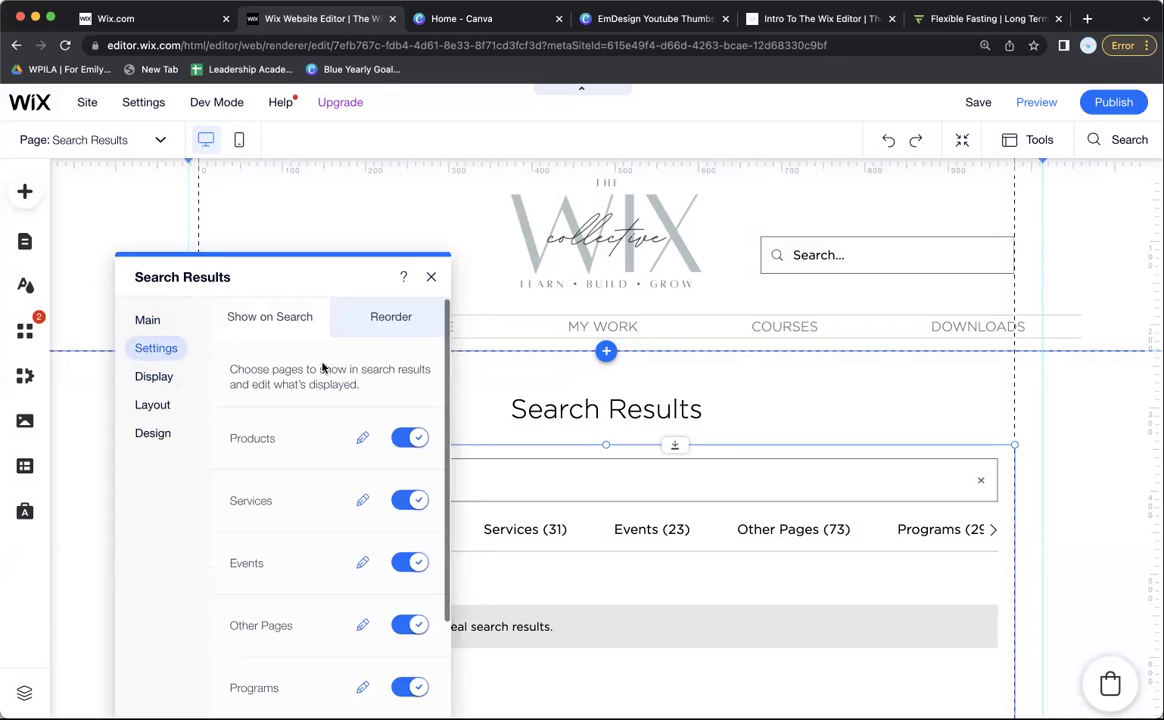
click(369, 334)
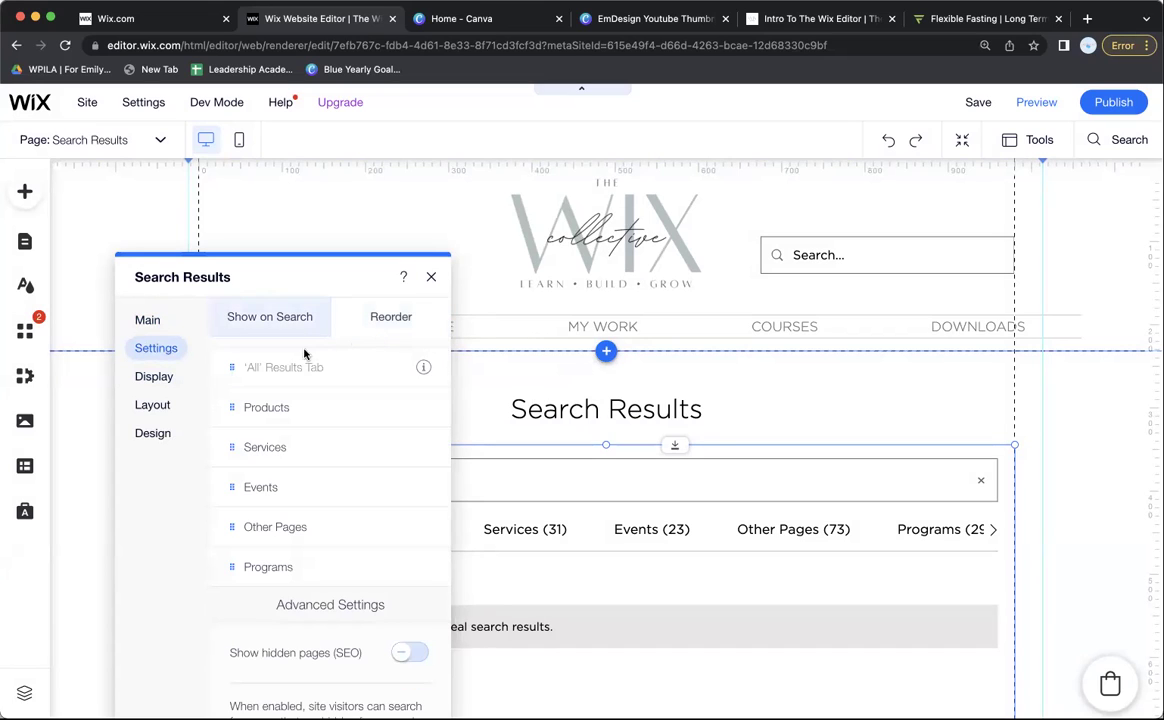
click(283, 320)
scroll(302, 513, down, 2)
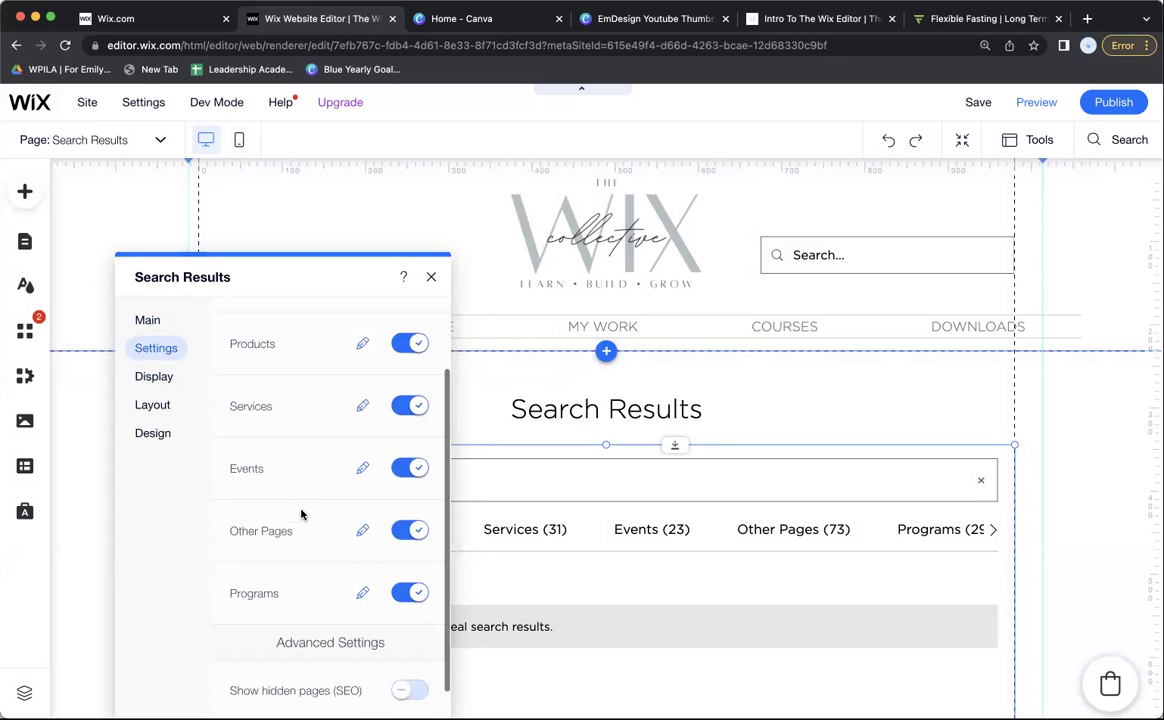
- Rename the Events results category label to 'My Events'
click(362, 468)
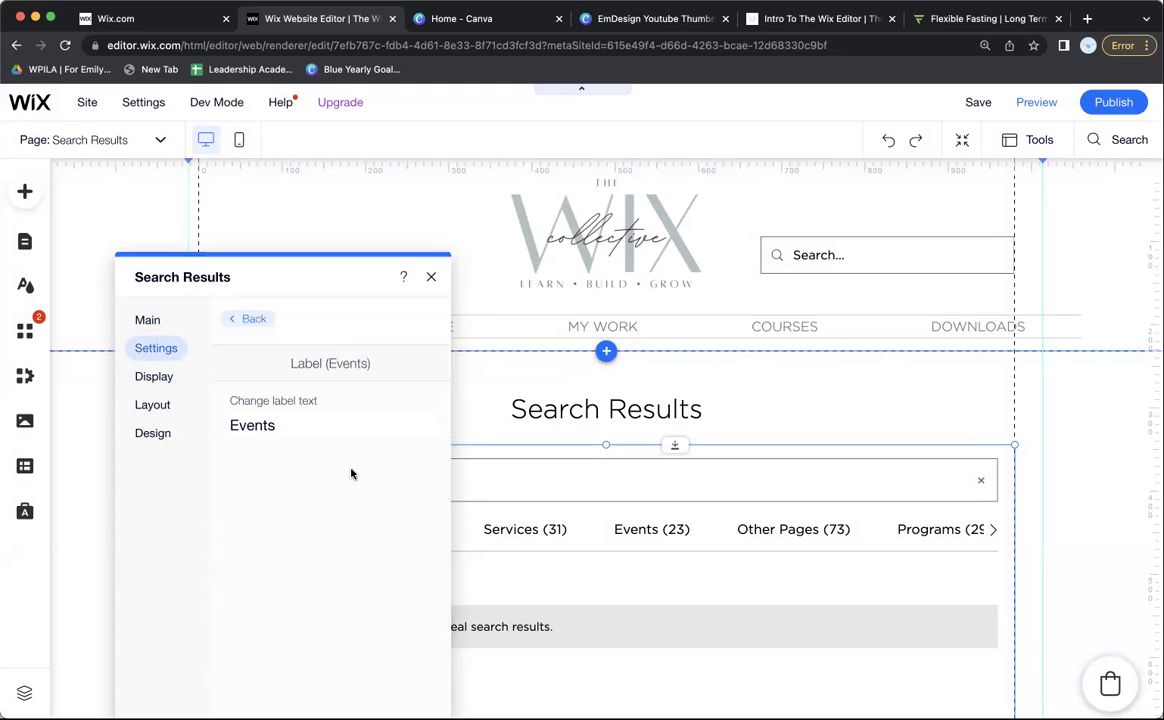
click(230, 425)
text(My)
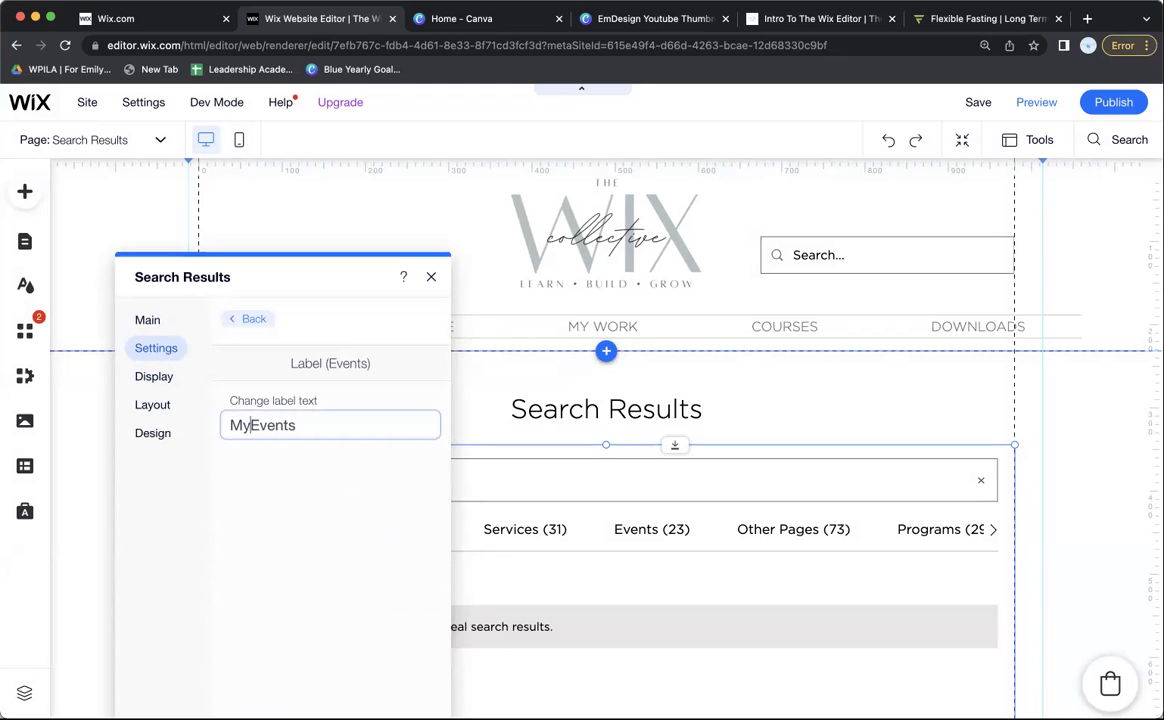
click(247, 318)
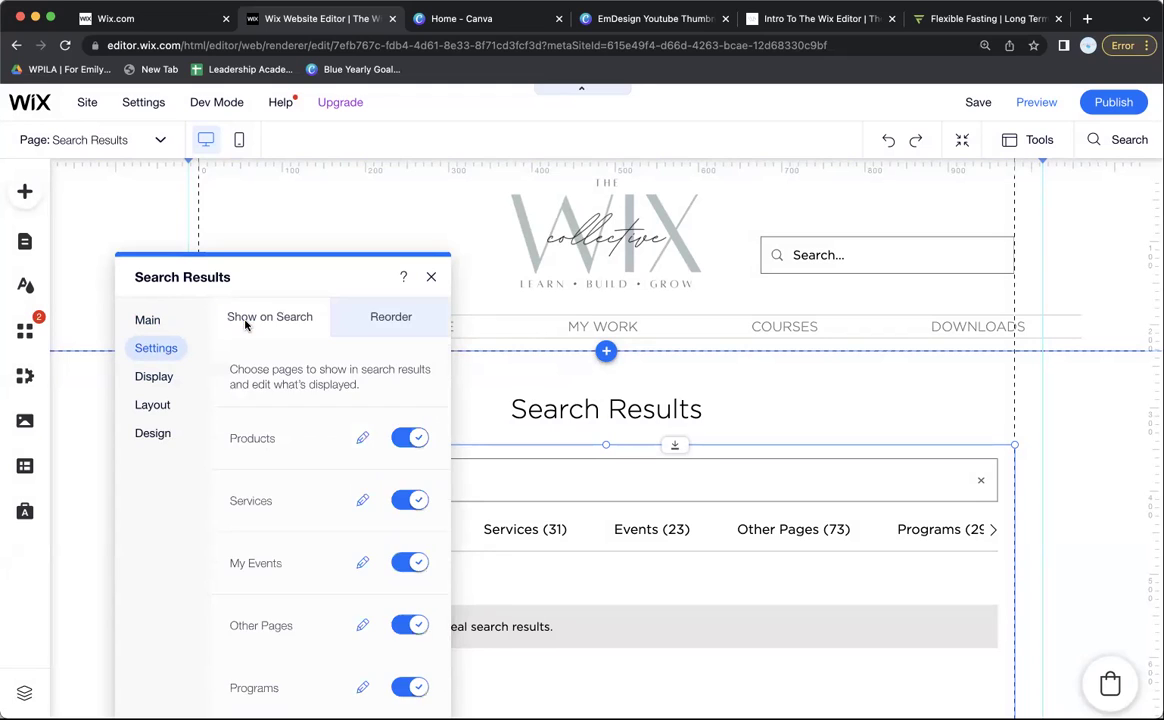
- Move My Events right after All Results and include SEO-hidden pages in search
click(390, 317)
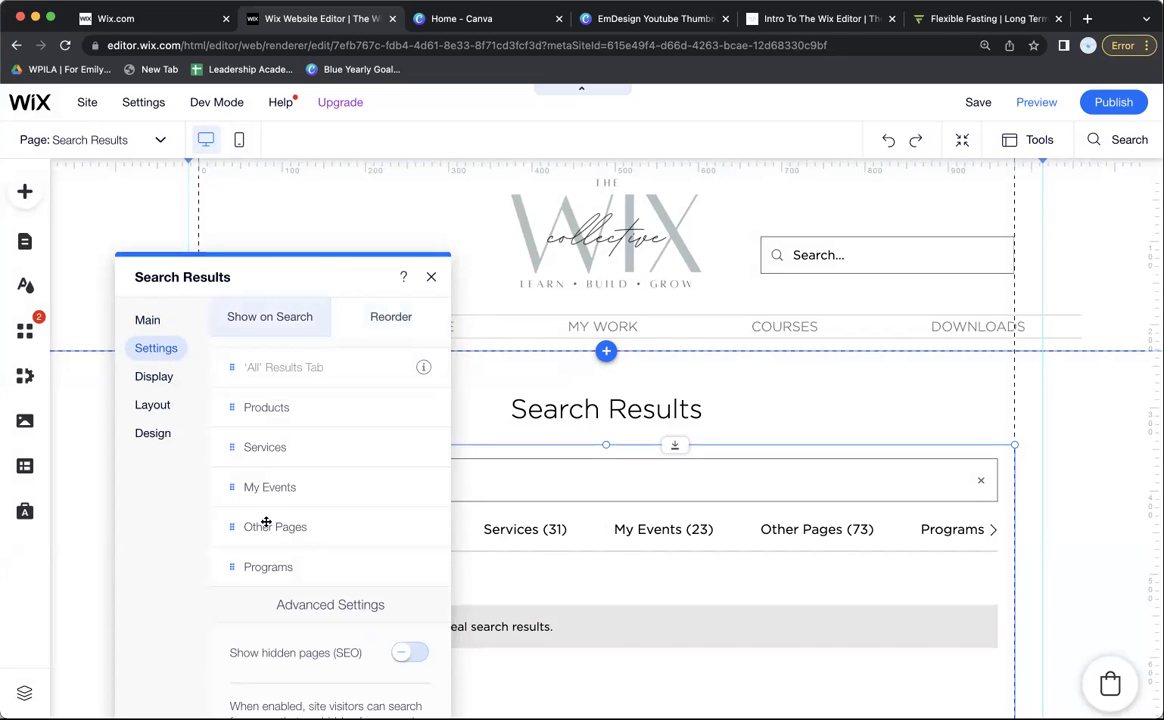
drag(250, 487, 249, 408)
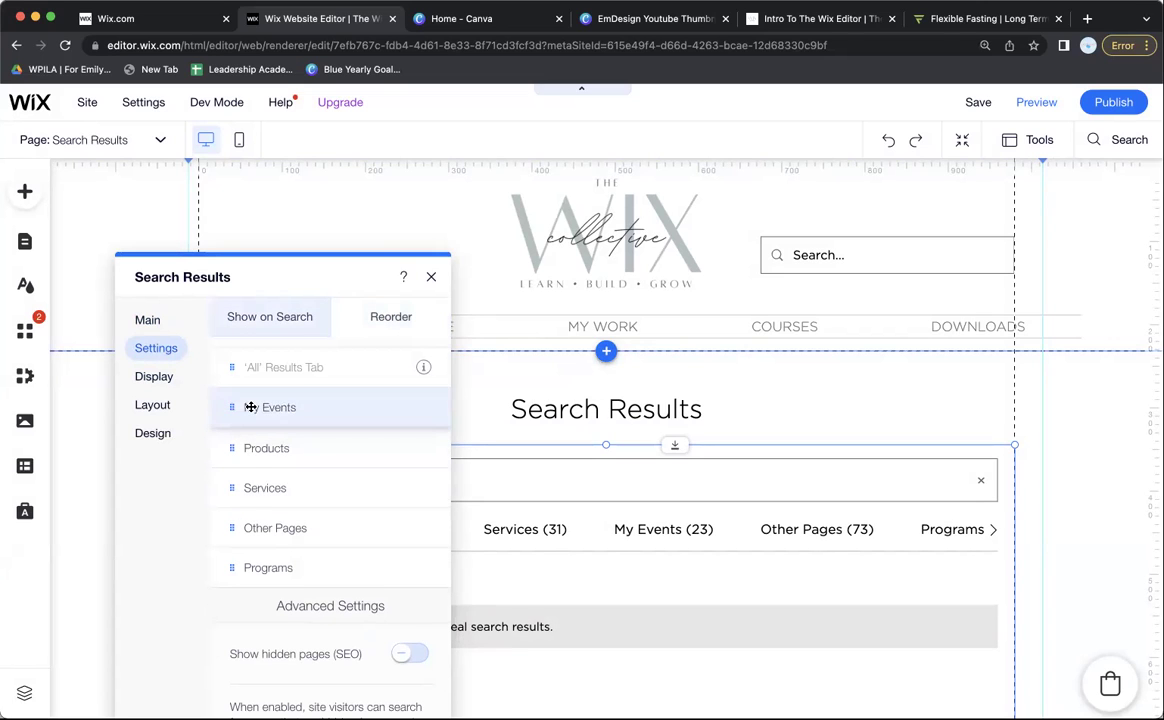
scroll(248, 596, down, 1)
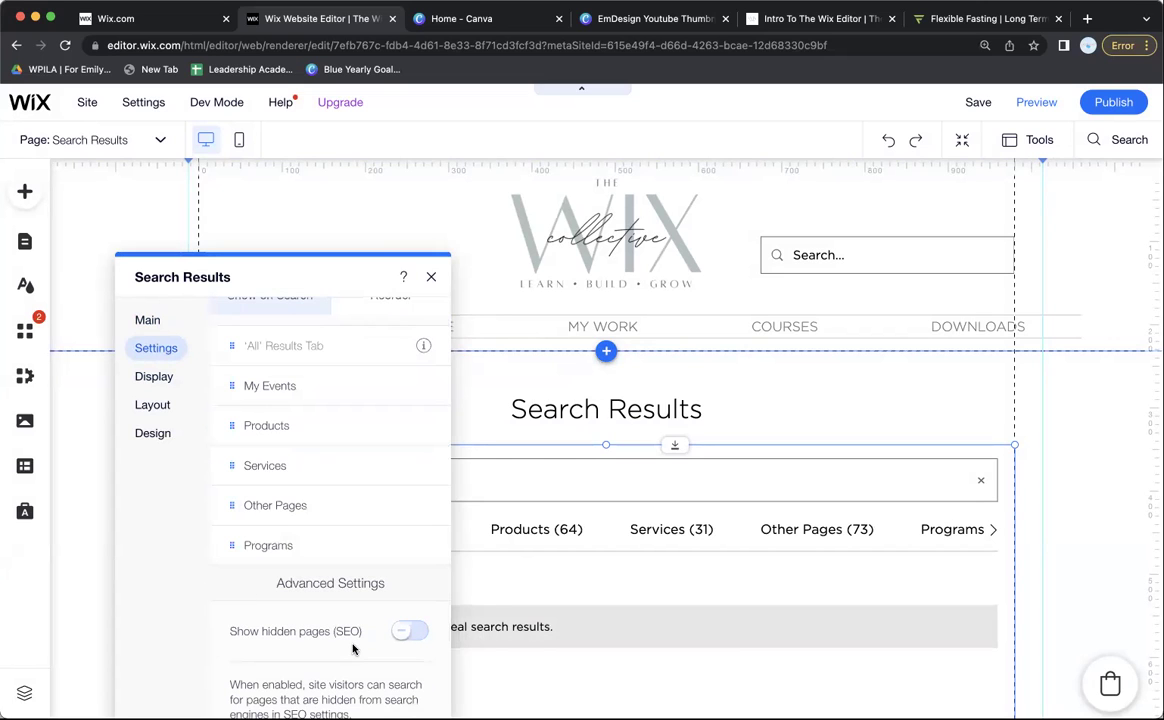
click(400, 635)
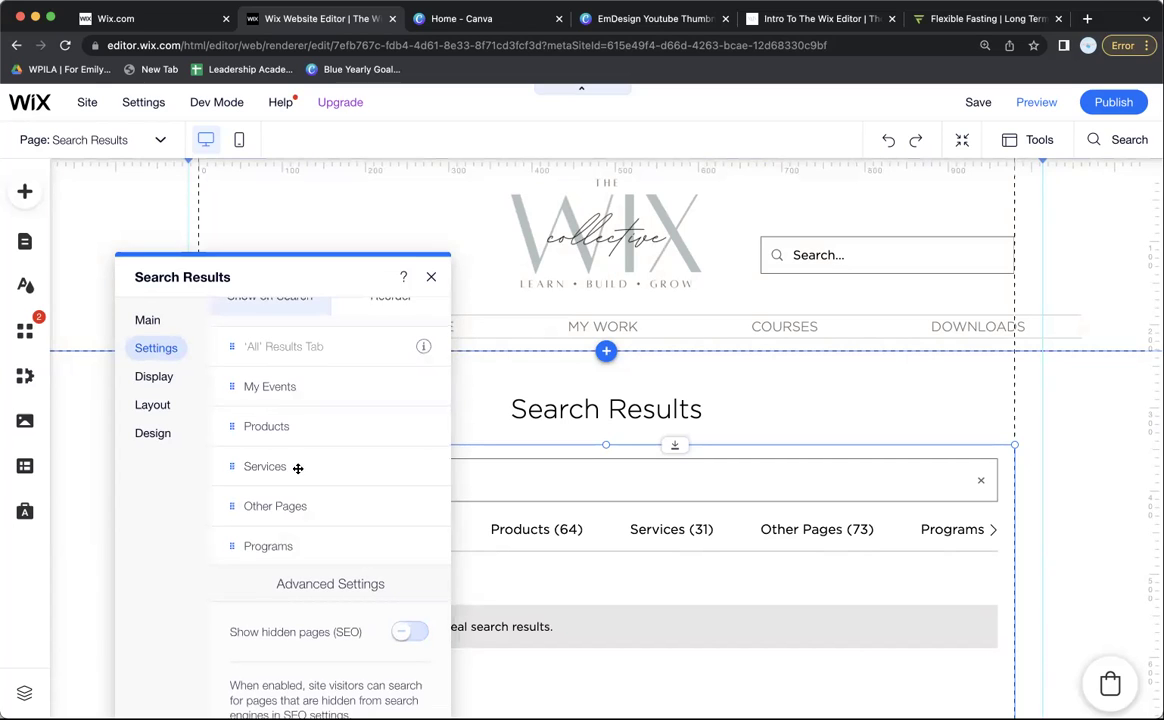
- Review the Display options, keeping the search bar placeholder unchanged and adjusting the results-found message
click(160, 376)
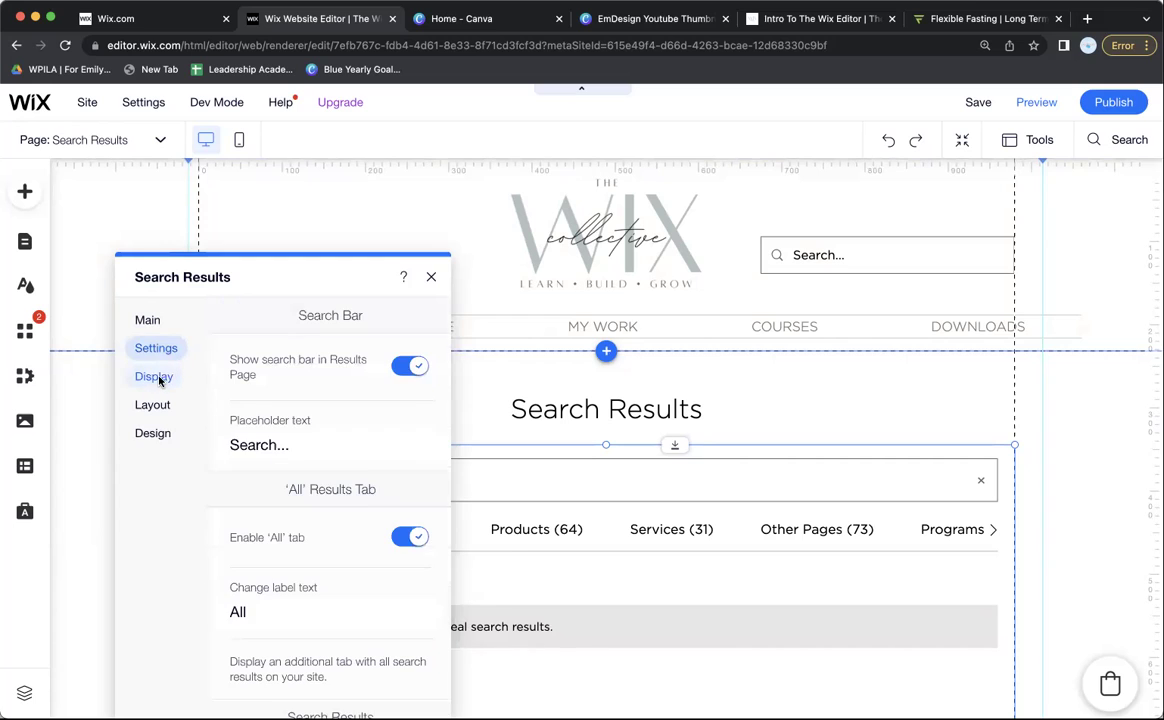
click(320, 446)
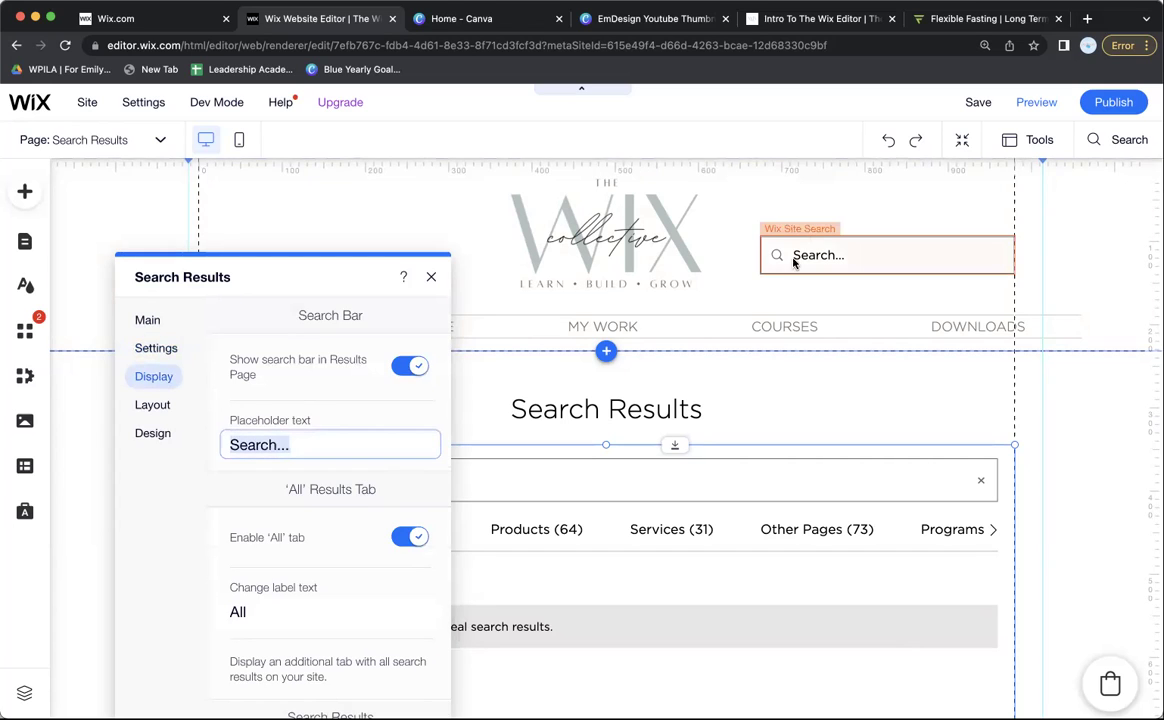
click(306, 440)
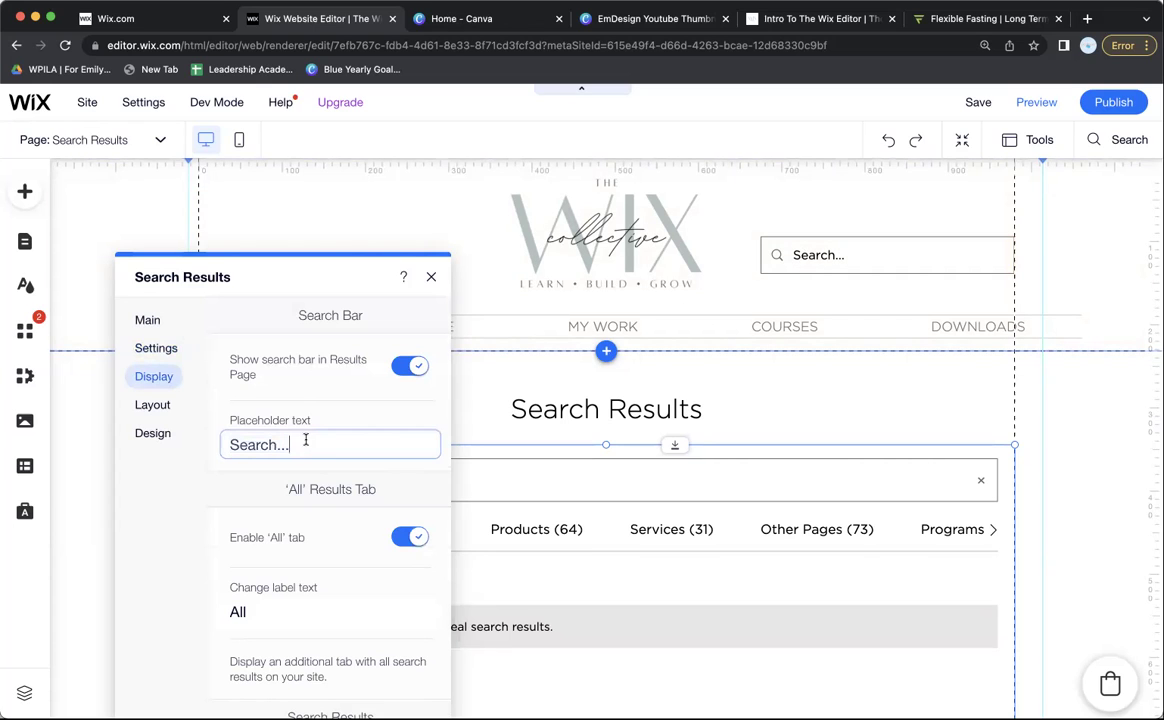
scroll(300, 518, down, 3)
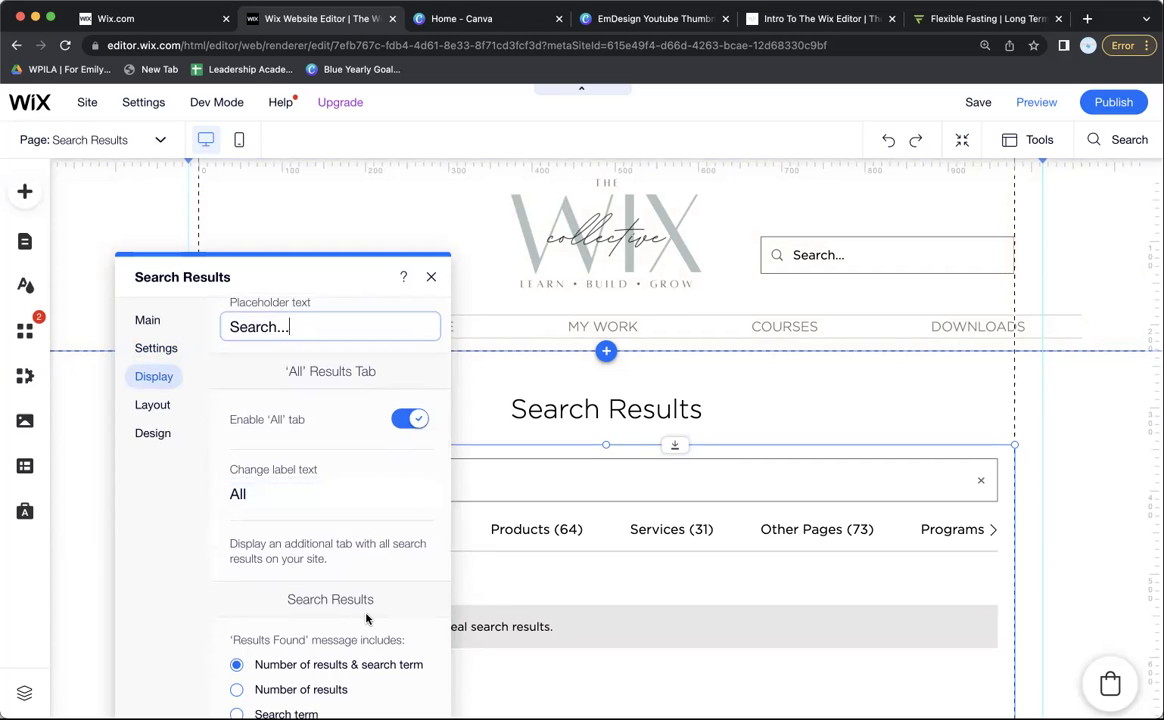
mouse_move(280, 268)
mouse_down()
mouse_move(545, 425)
mouse_move(195, 229)
mouse_up()
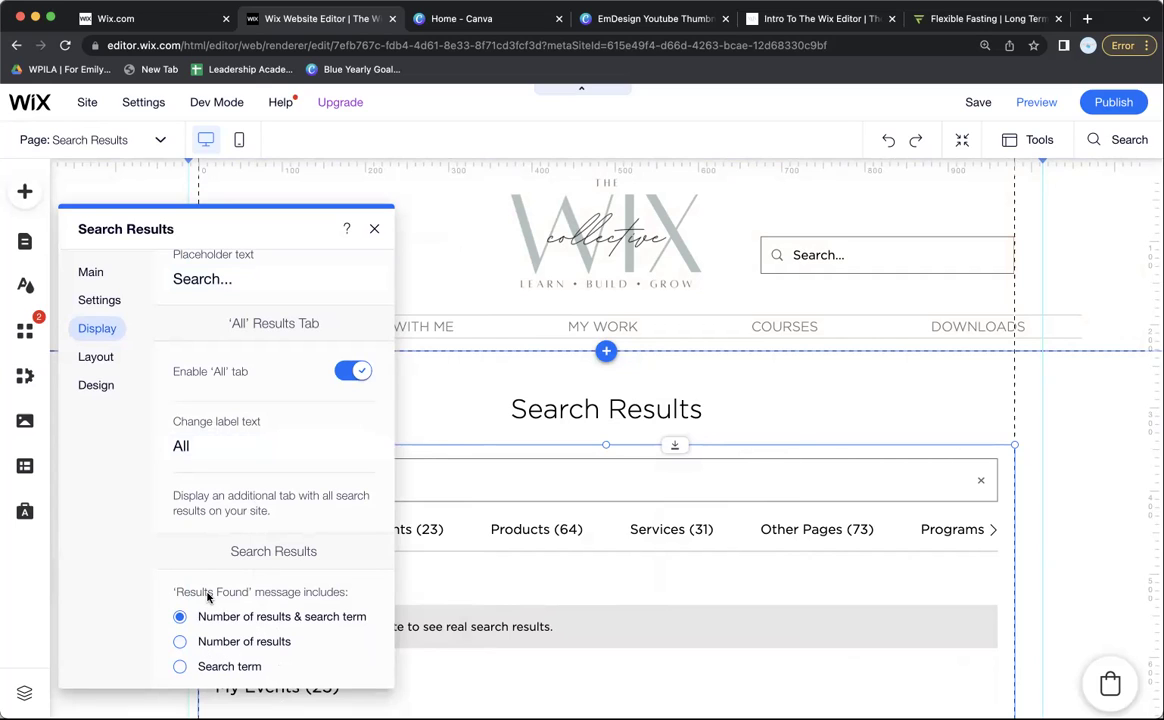
click(210, 666)
- Review the Layout plus the Search Bar and Buttons design options, then close the Search Results settings
click(88, 358)
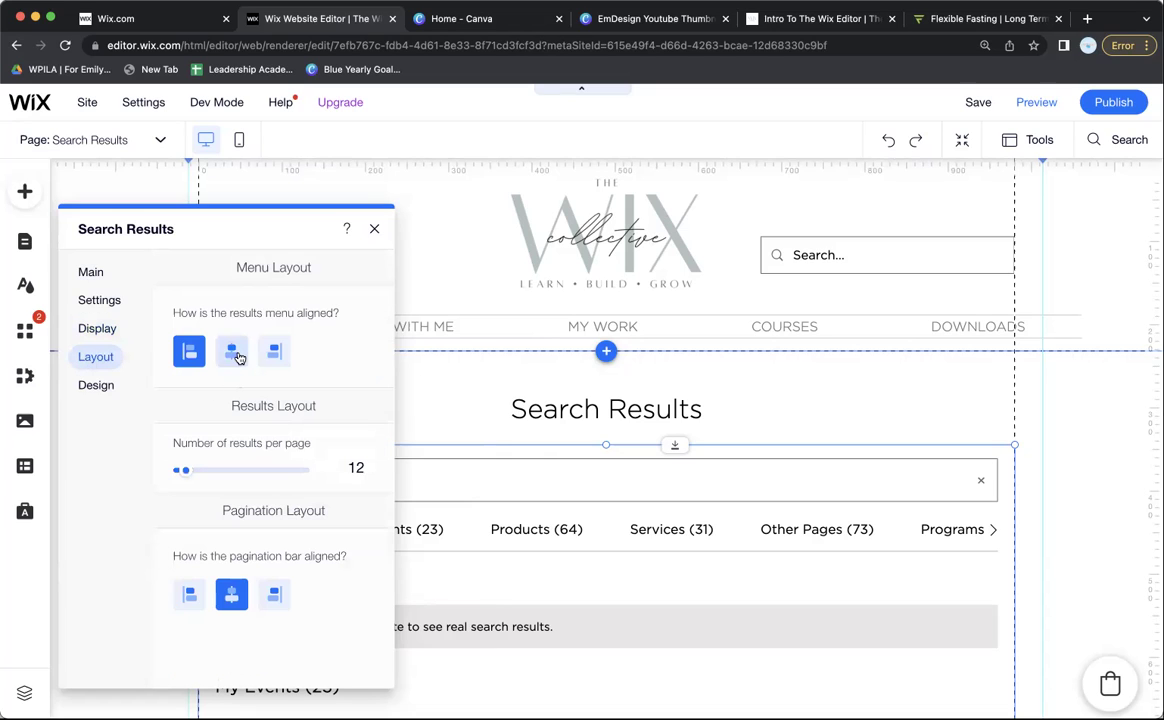
click(100, 388)
click(302, 293)
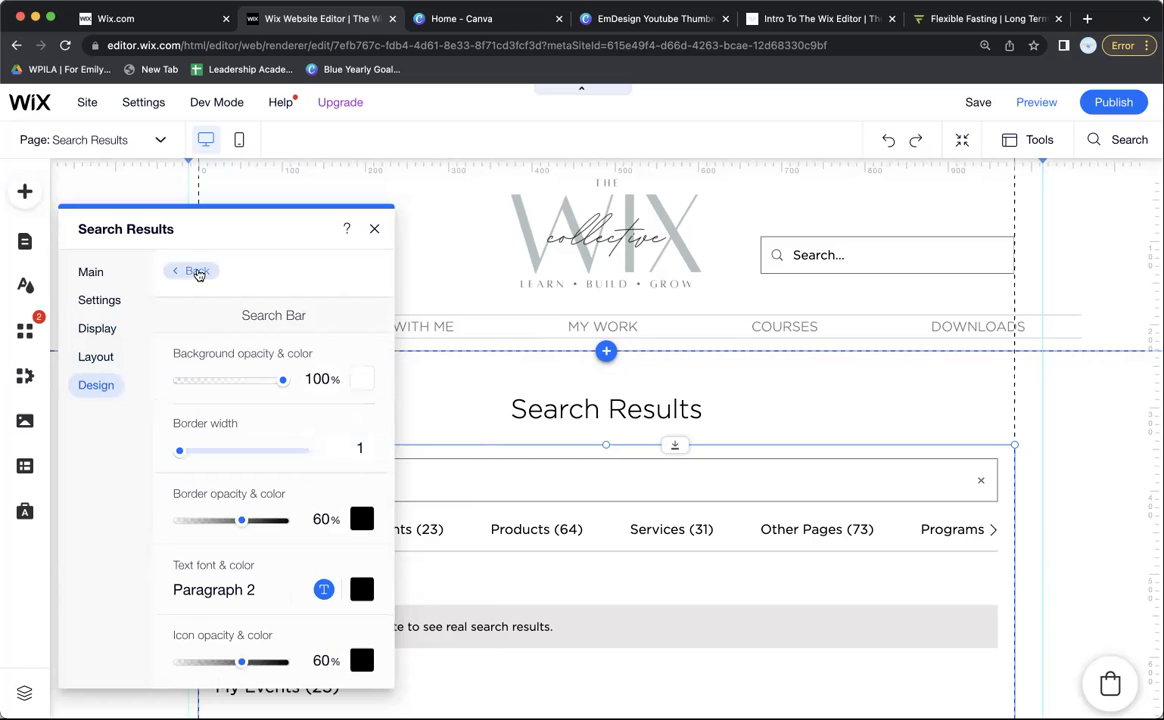
click(195, 271)
click(233, 416)
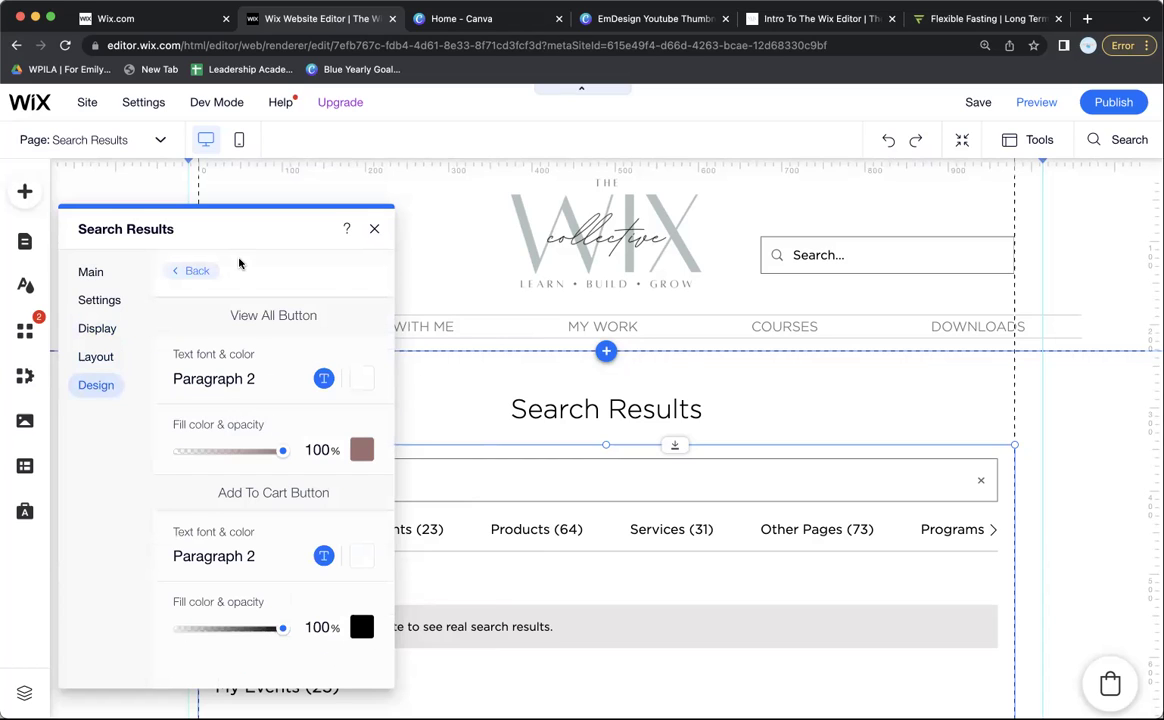
click(195, 270)
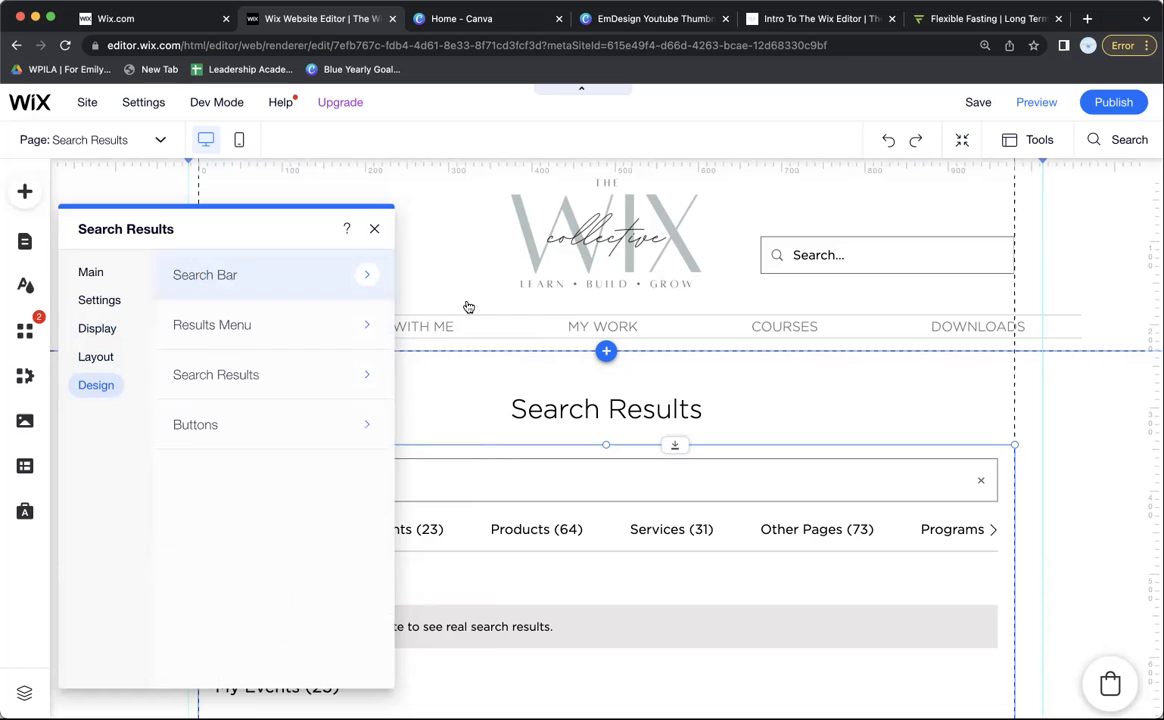
click(374, 229)
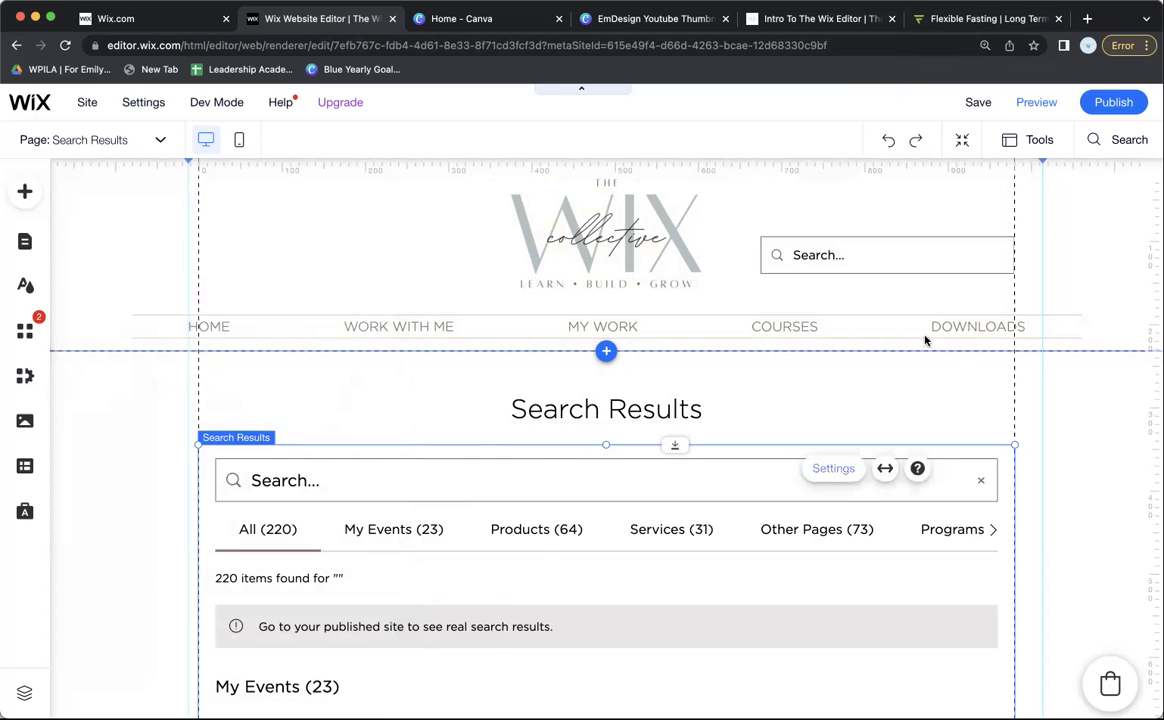
- On the live Flexible Fasting site, search for 'fasting'
click(972, 20)
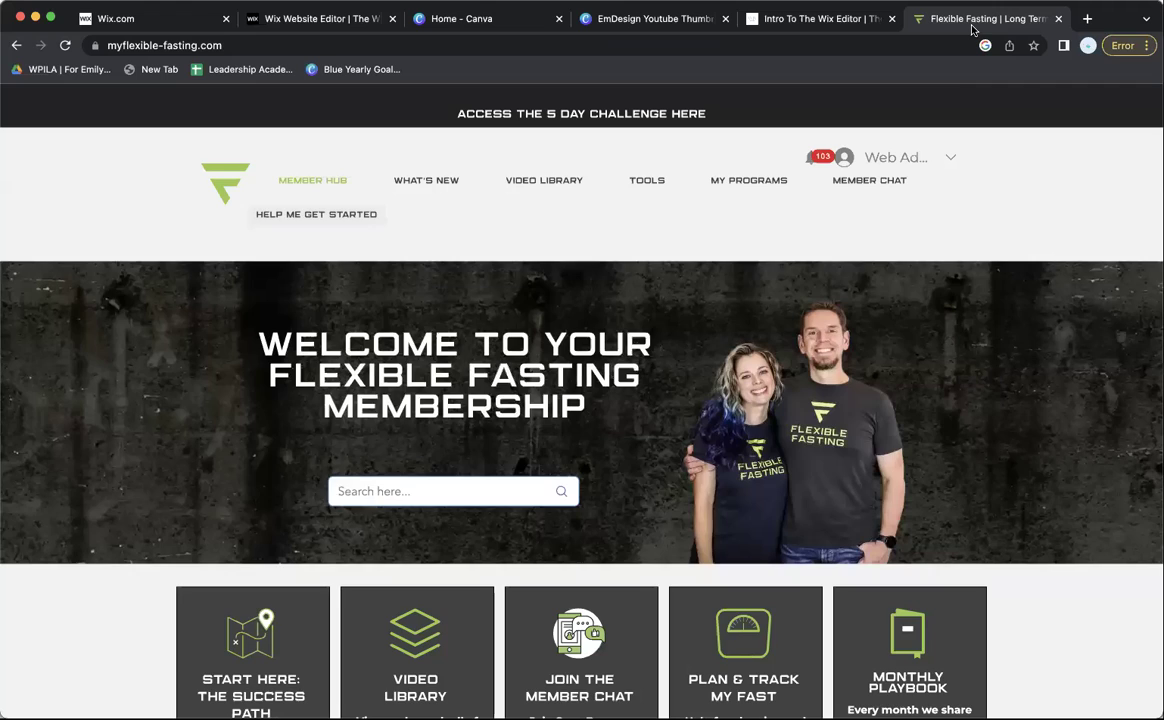
scroll(495, 295, down, 2)
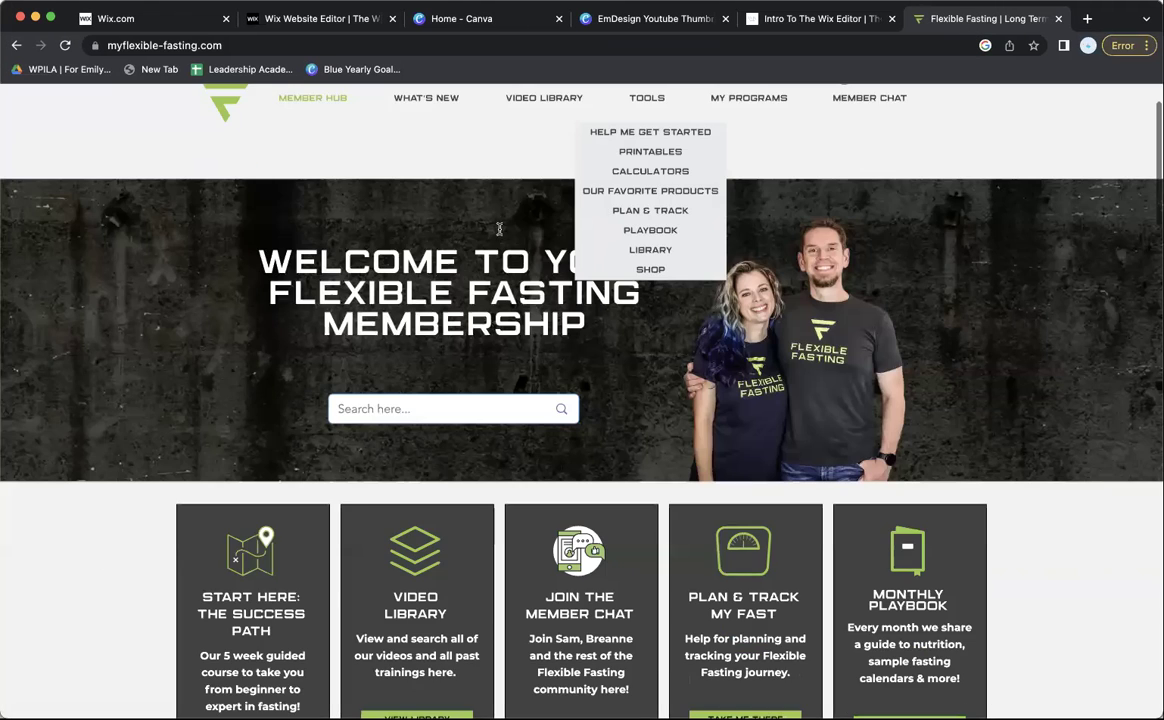
scroll(493, 298, down, 1)
scroll(492, 297, down, 2)
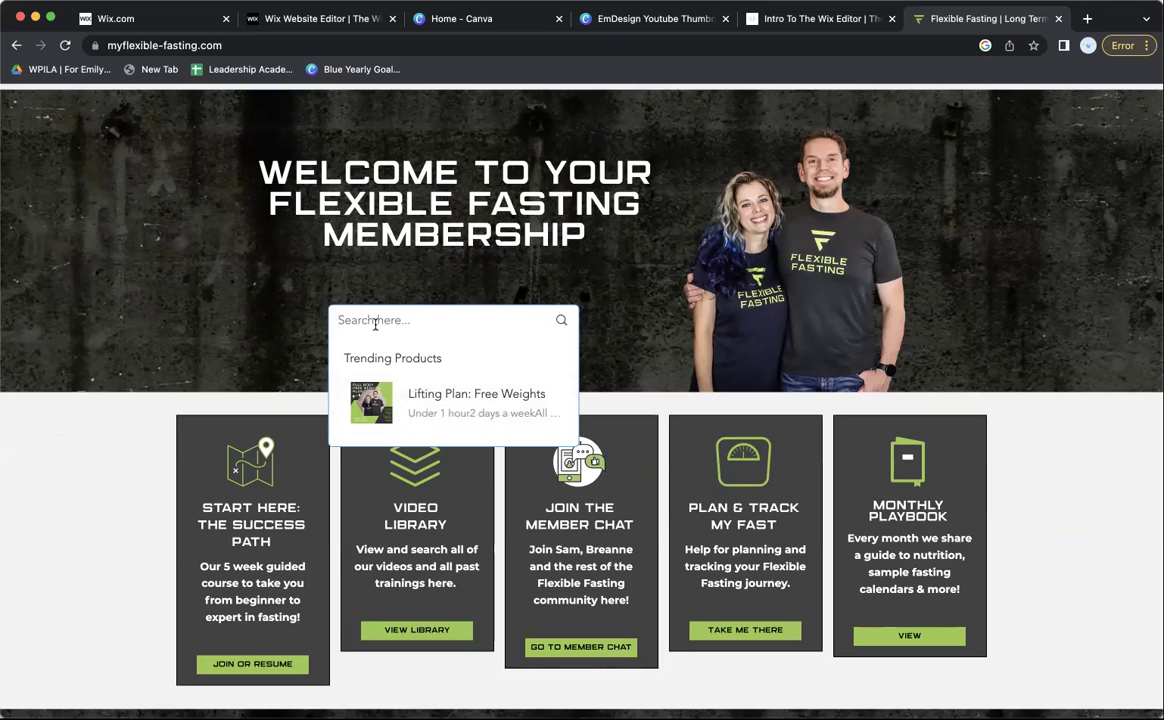
text(fasting)
key(Return)
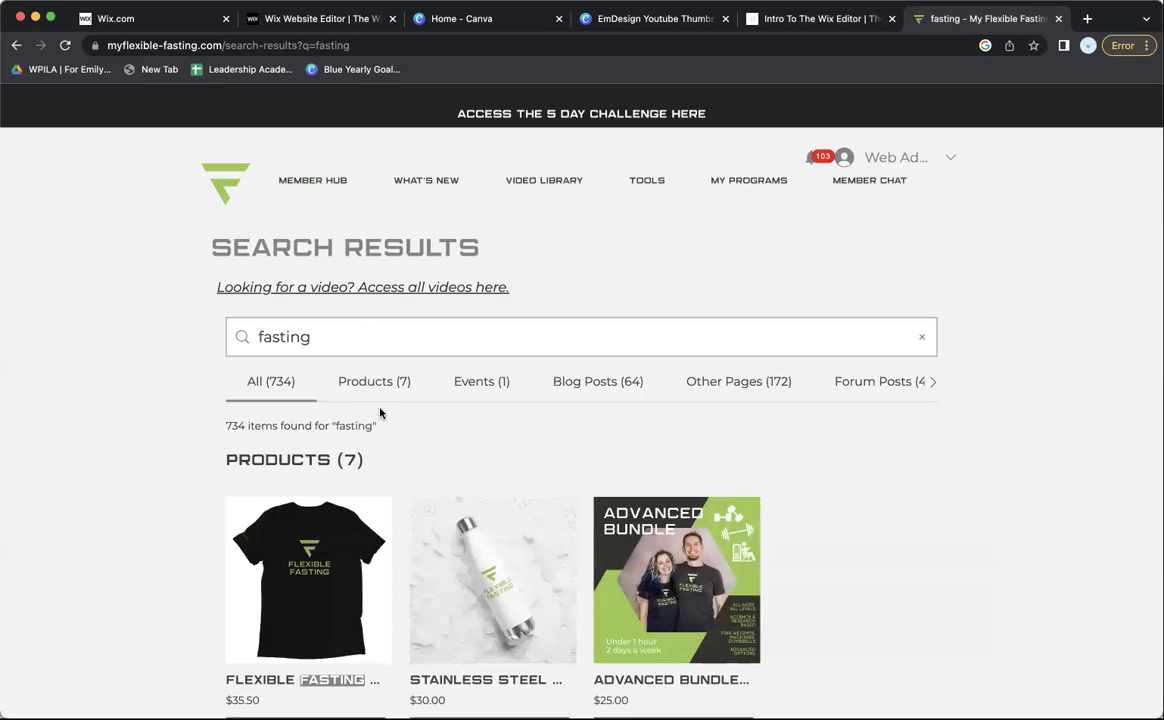
- Browse the fasting results under the Products and Other Pages (172) tabs
scroll(350, 459, down, 3)
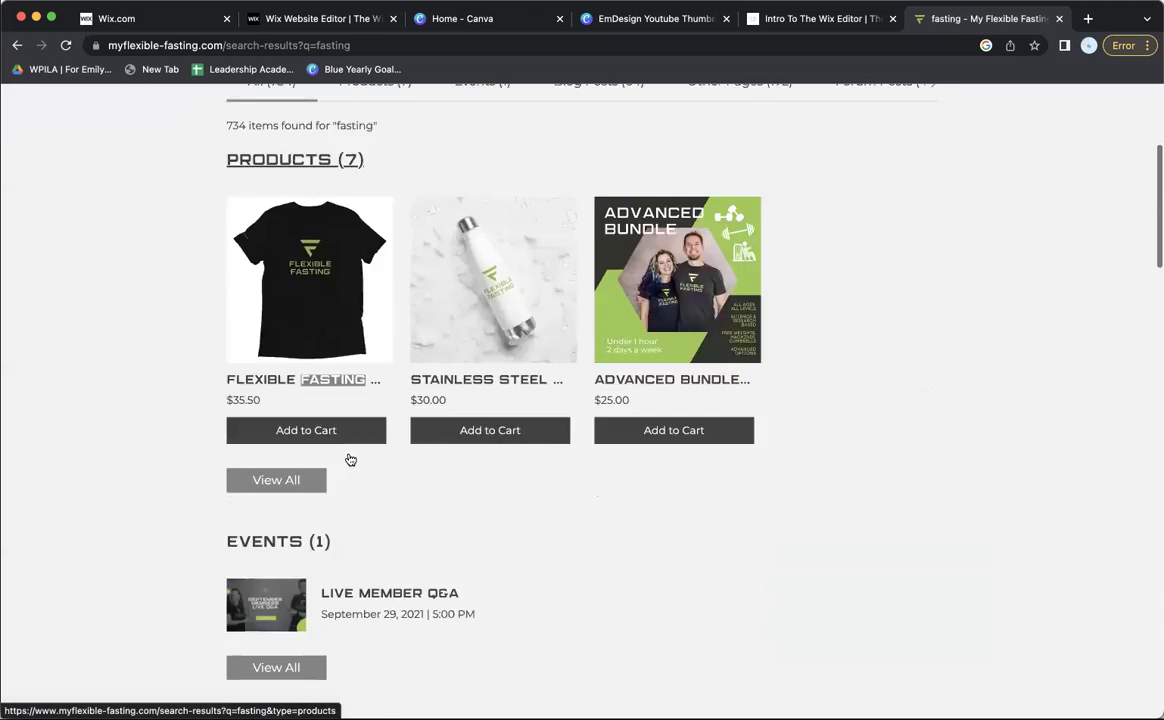
scroll(350, 459, down, 2)
scroll(360, 420, up, 5)
scroll(375, 386, up, 1)
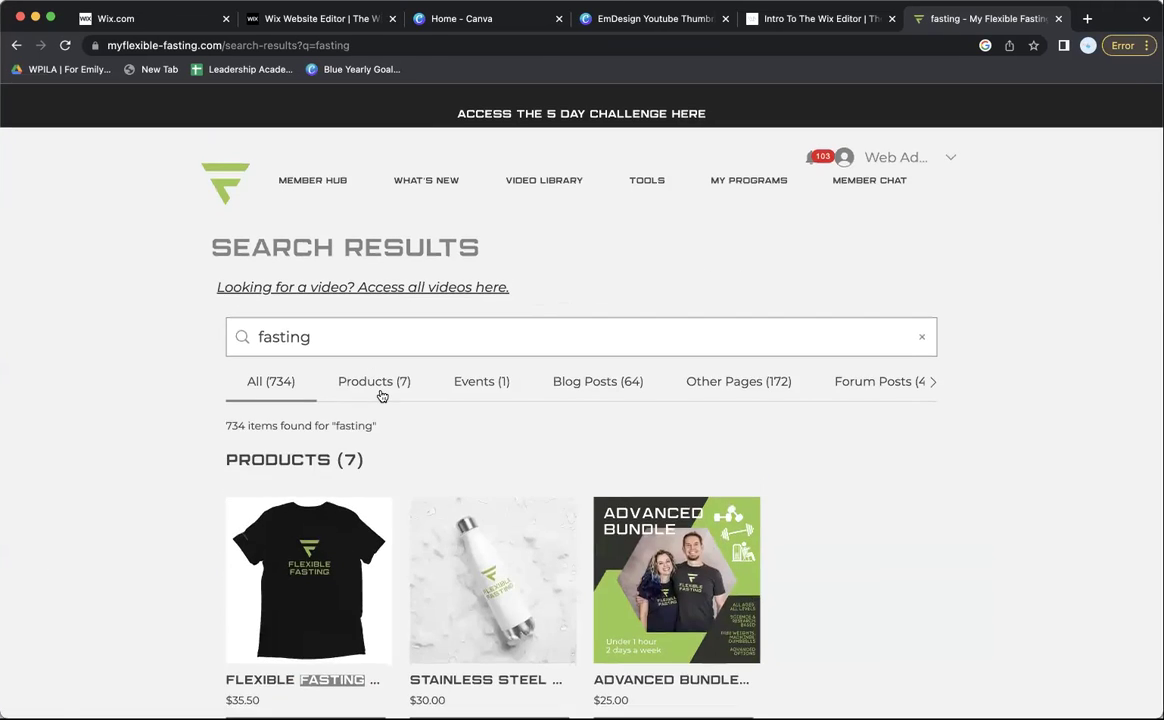
click(378, 390)
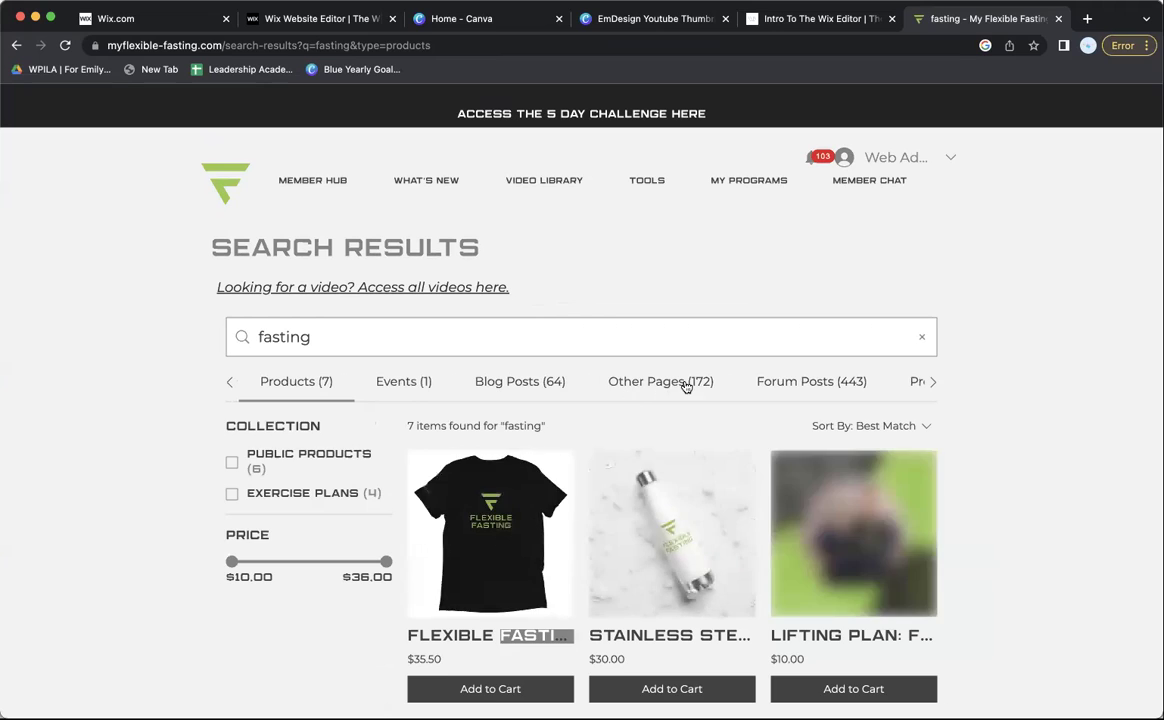
click(686, 384)
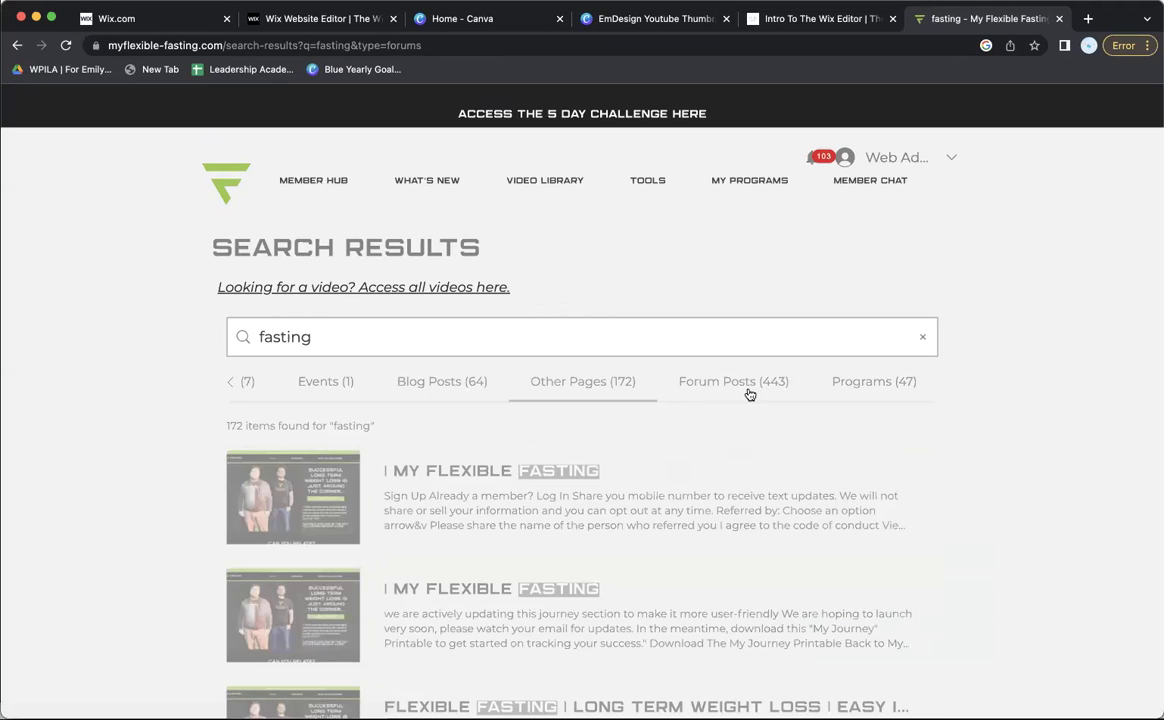
- View the 443 Forum Posts results for 'fasting', then return to the home page via the logo
click(748, 393)
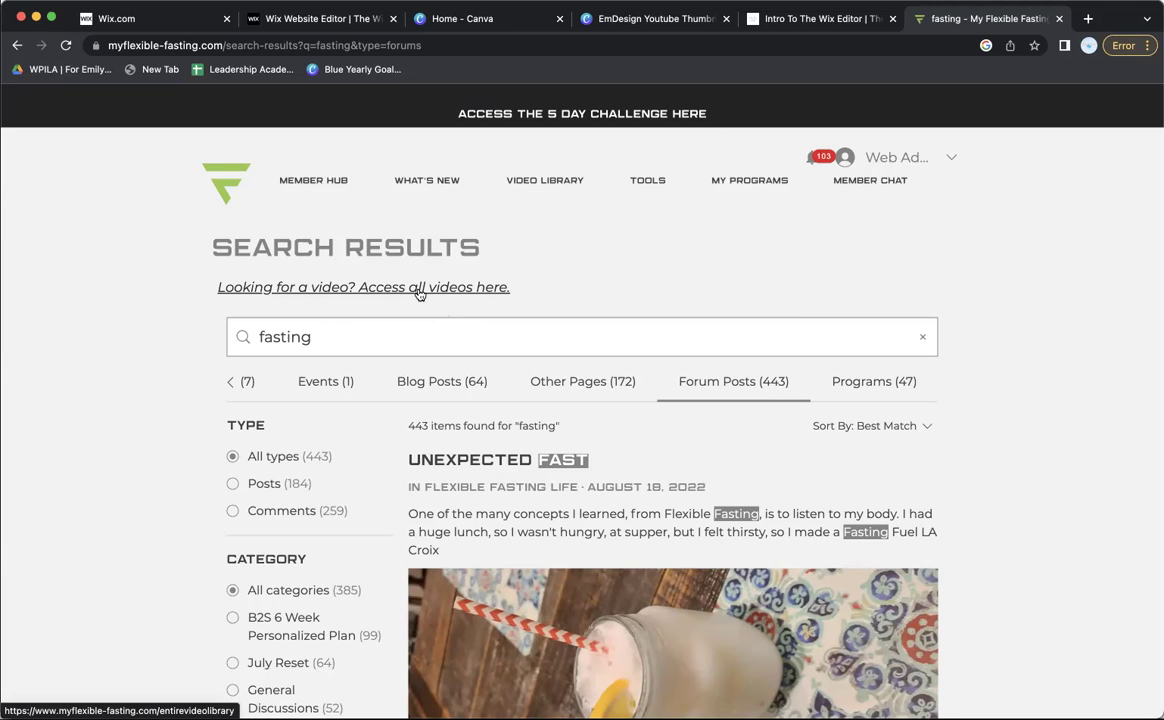
click(230, 185)
mouse_move(313, 180)
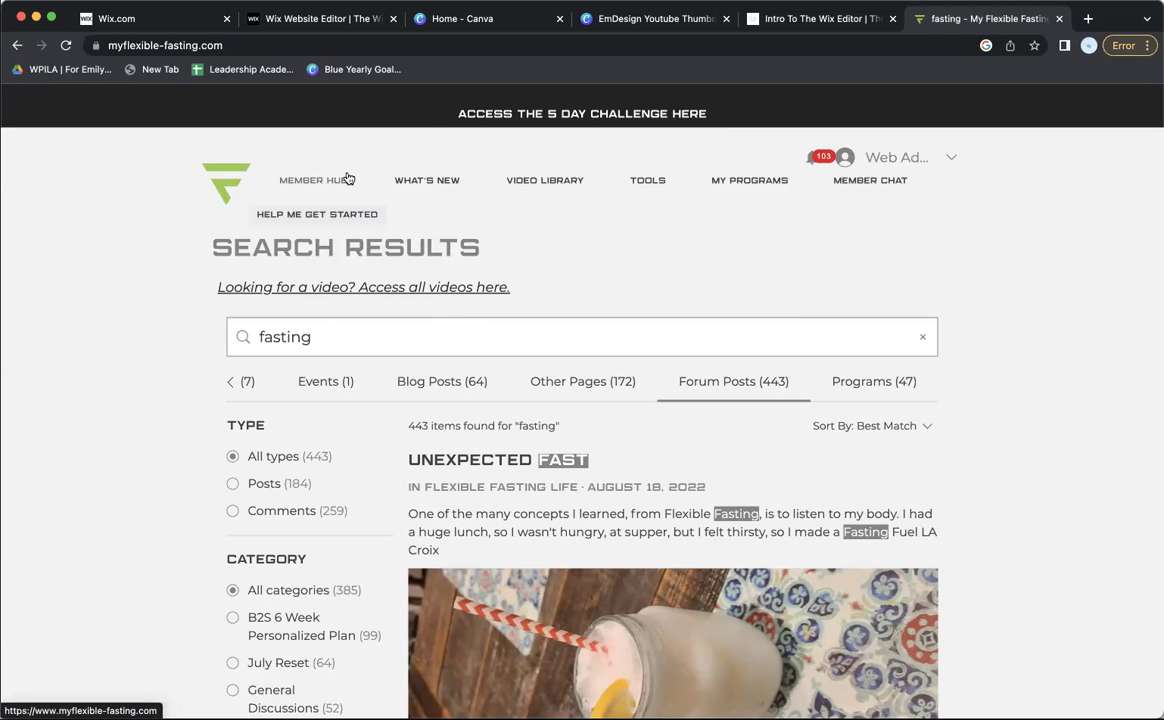